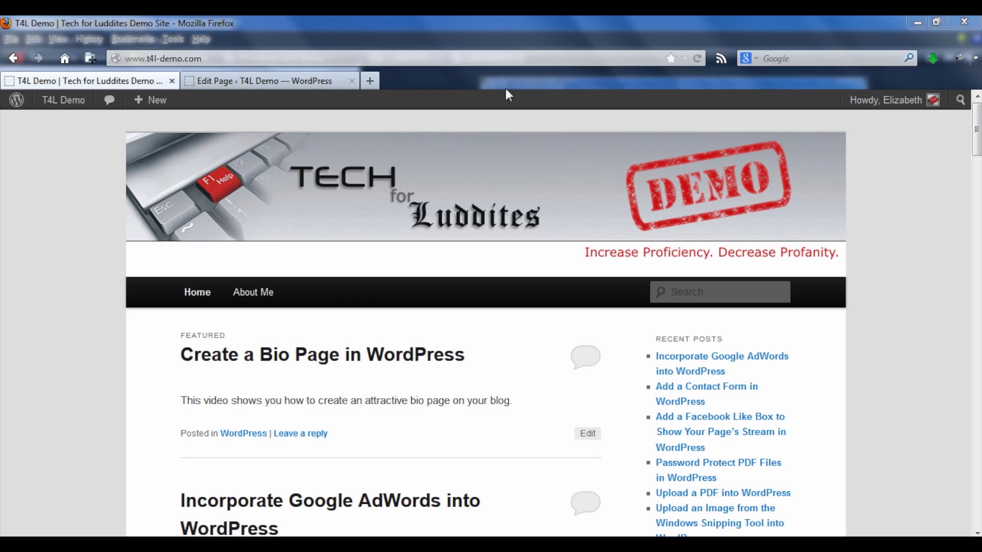
Step: Switch to the Edit Page tab to open the About Me page in the editor
click(302, 75)
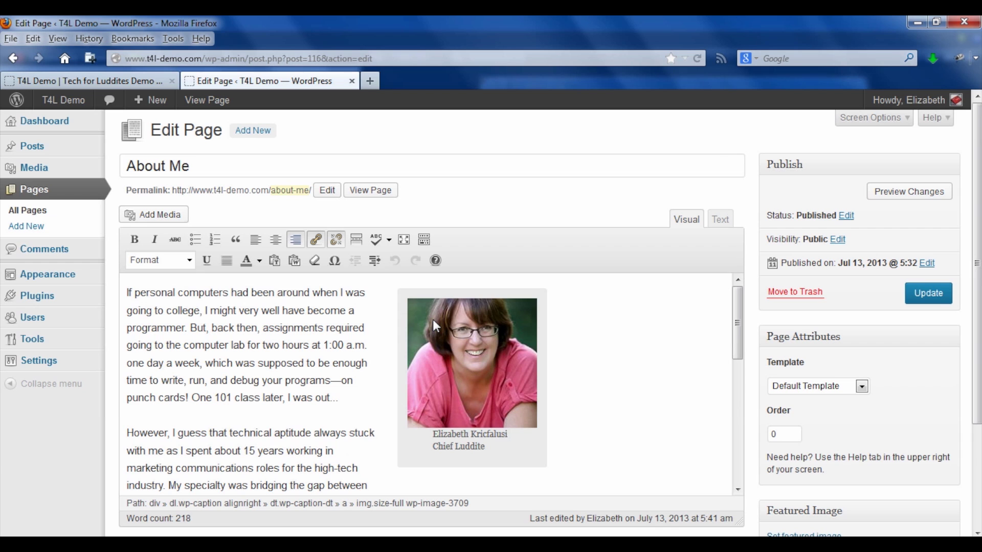
drag(736, 314, 734, 445)
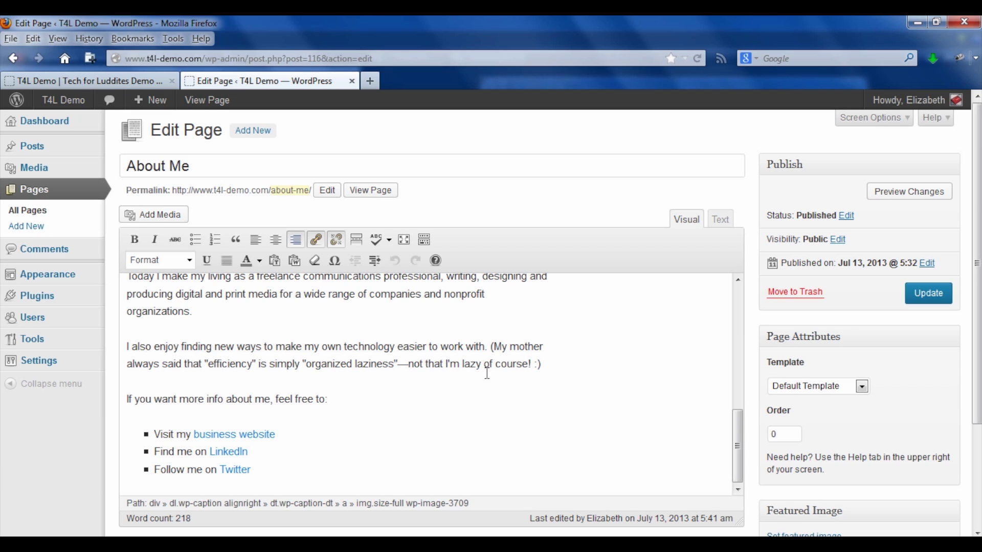
Step: Preview the About Me page in a new tab, scroll to the Leave a Reply form, and return to the editor
click(910, 192)
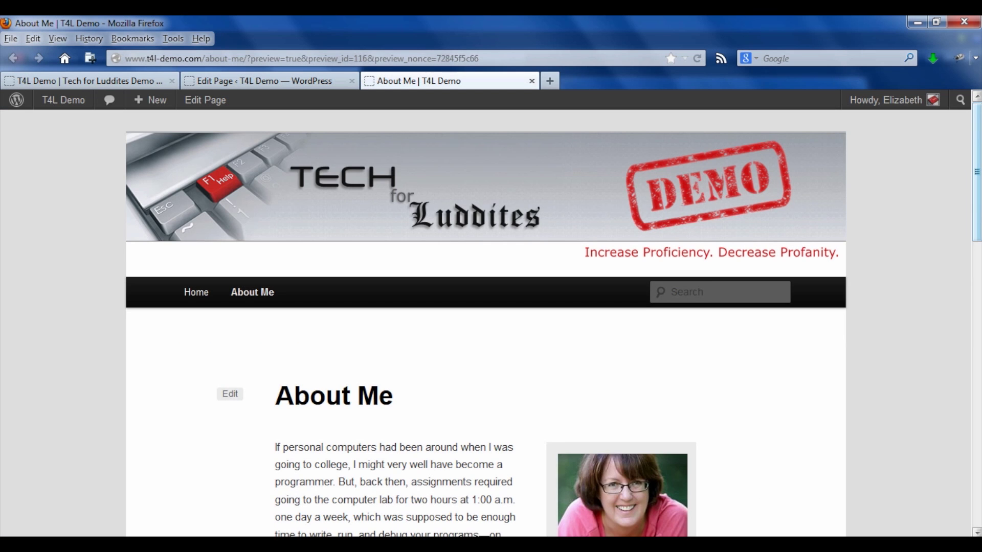
drag(977, 160, 977, 261)
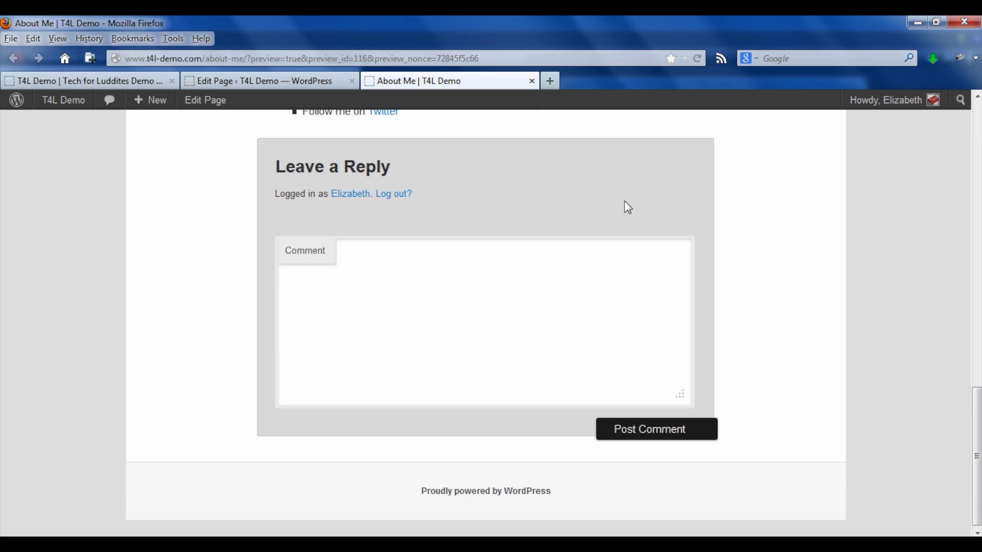
key(ctrl+Page_Up)
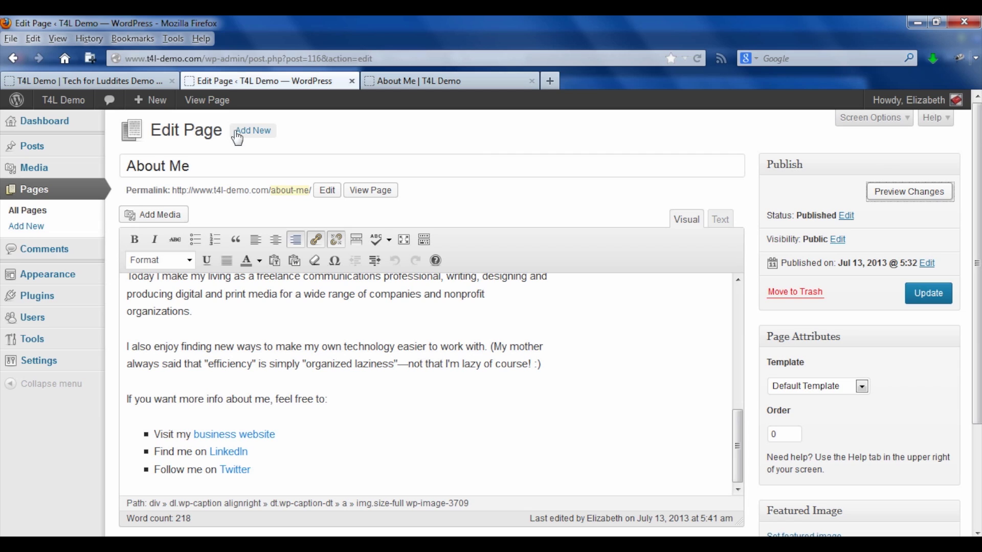
Step: Uncheck Allow comments and Allow trackbacks and pingbacks under Discussion, then update the page
click(912, 123)
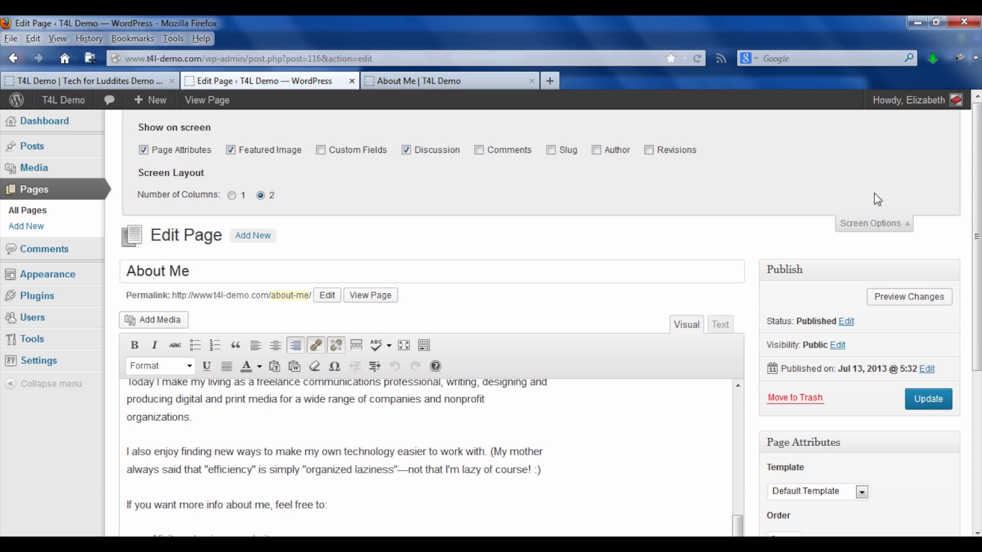
click(891, 228)
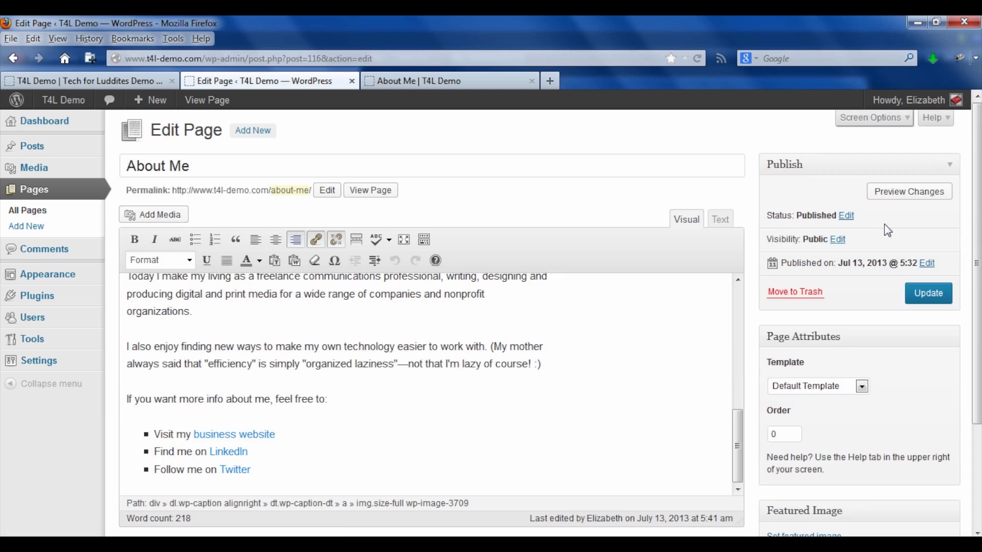
scroll(970, 348, down, 3)
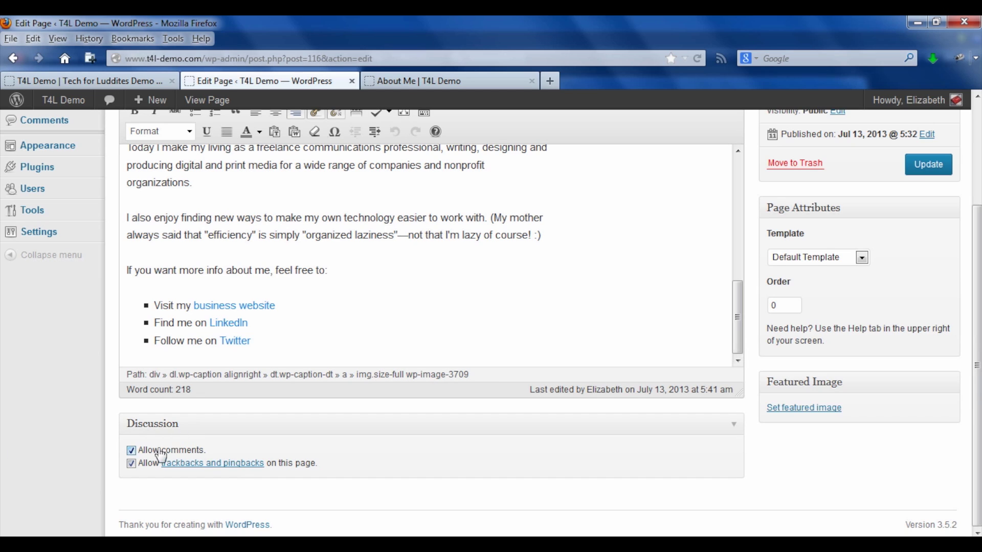
click(132, 451)
click(132, 464)
click(933, 170)
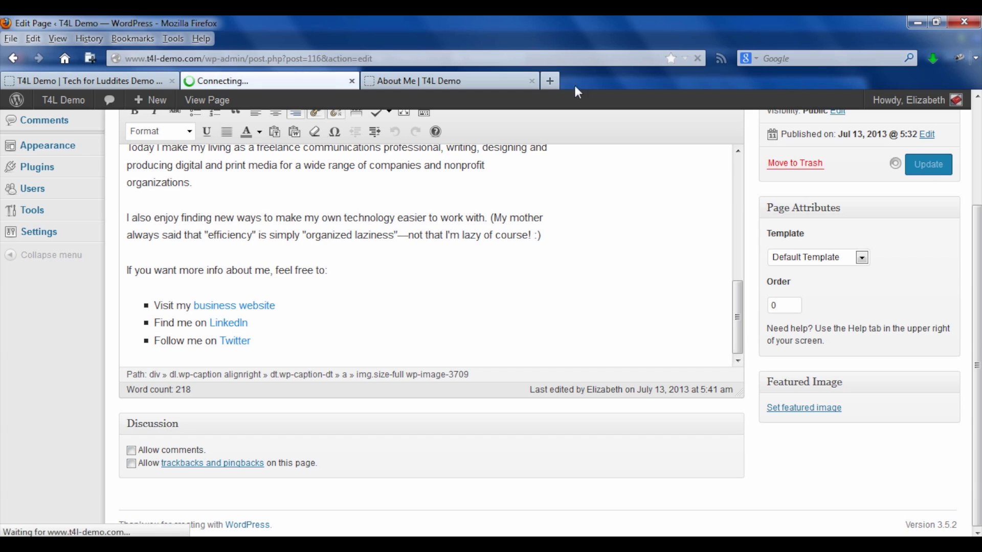
click(486, 80)
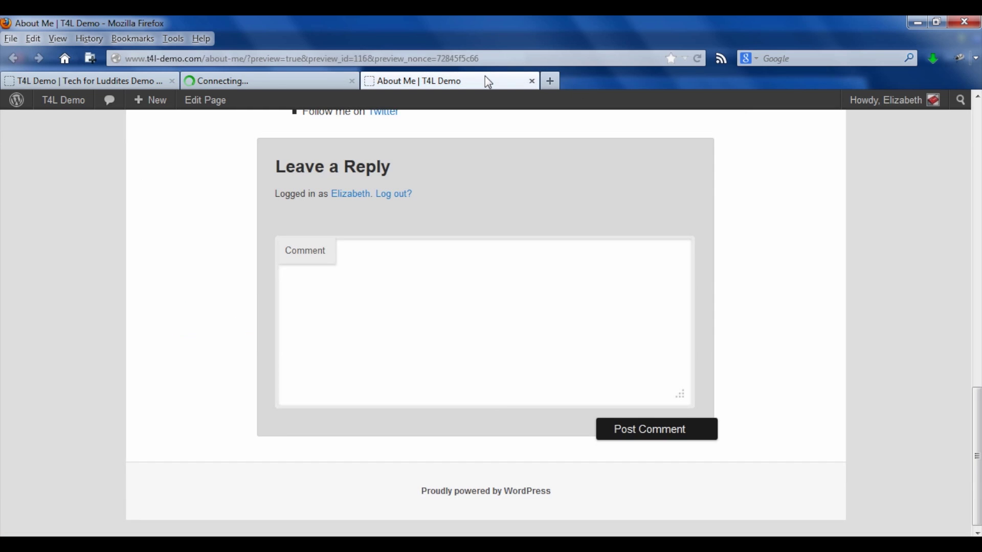
Step: Reload the About Me preview, confirm the comment form is gone, and scroll back to the top
click(699, 58)
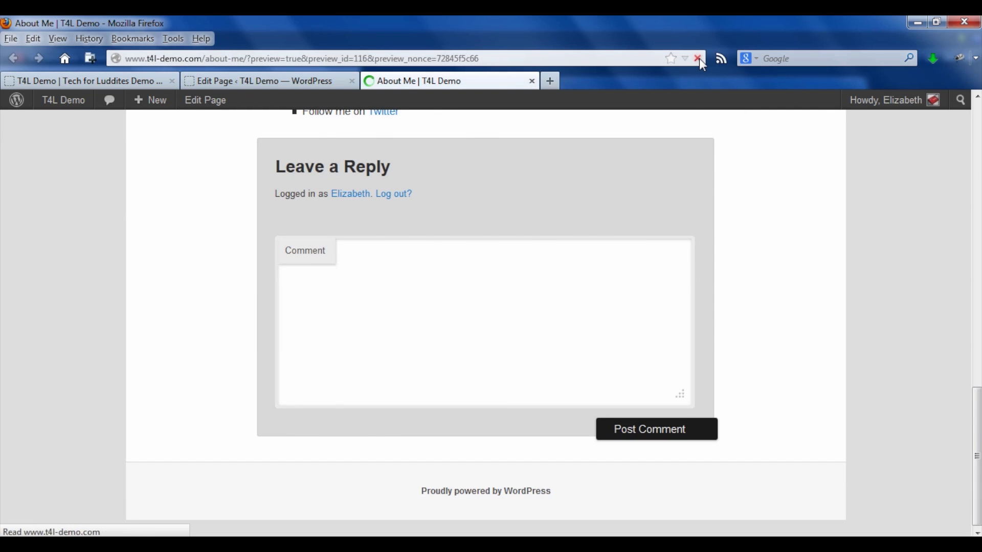
mouse_move(928, 122)
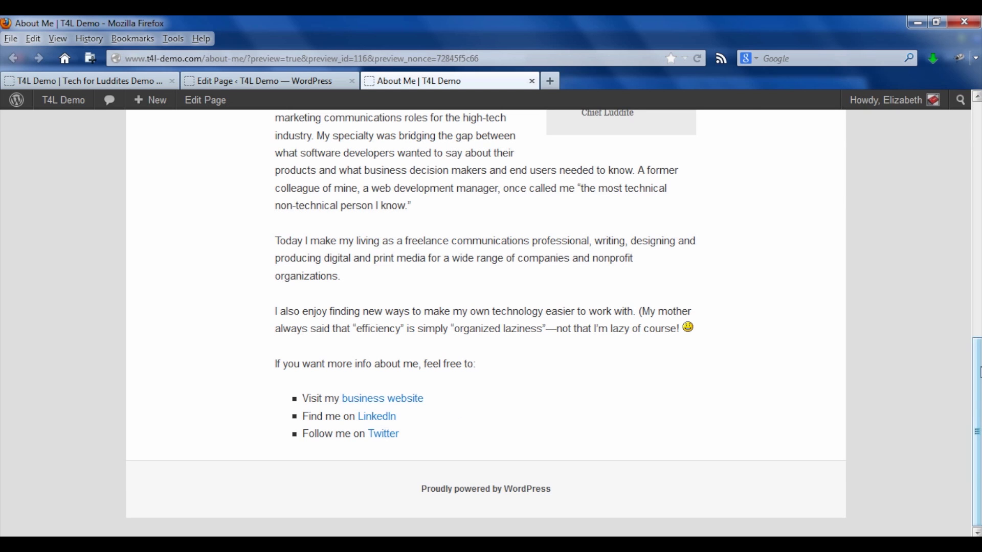
drag(977, 374, 977, 138)
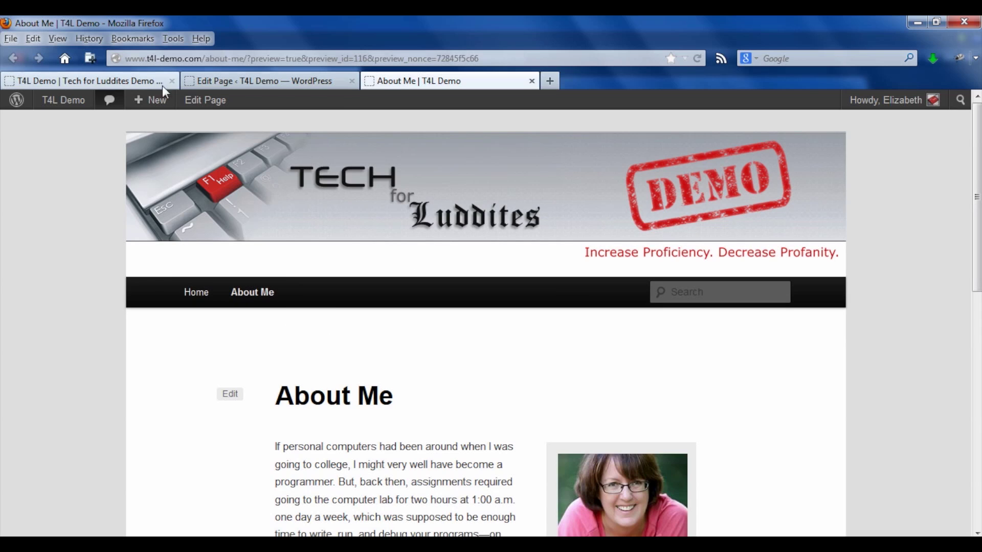
Step: Create a new menu named 'Top Menu' on the Menus page
click(219, 81)
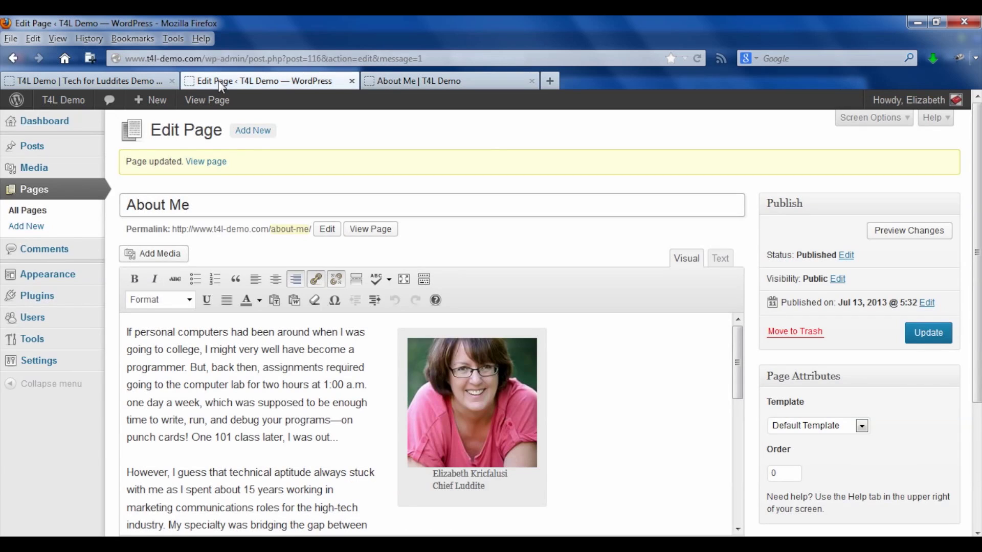
mouse_move(72, 279)
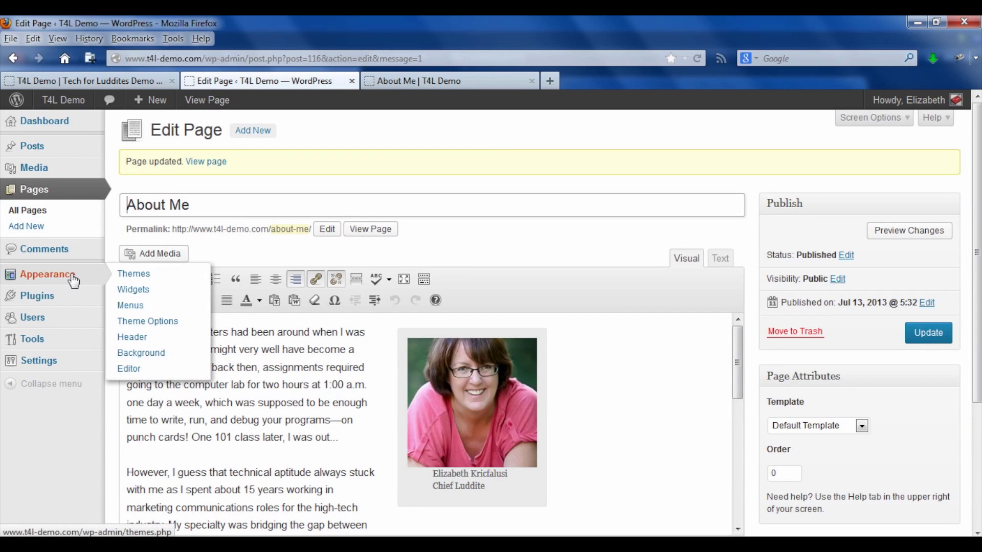
click(132, 307)
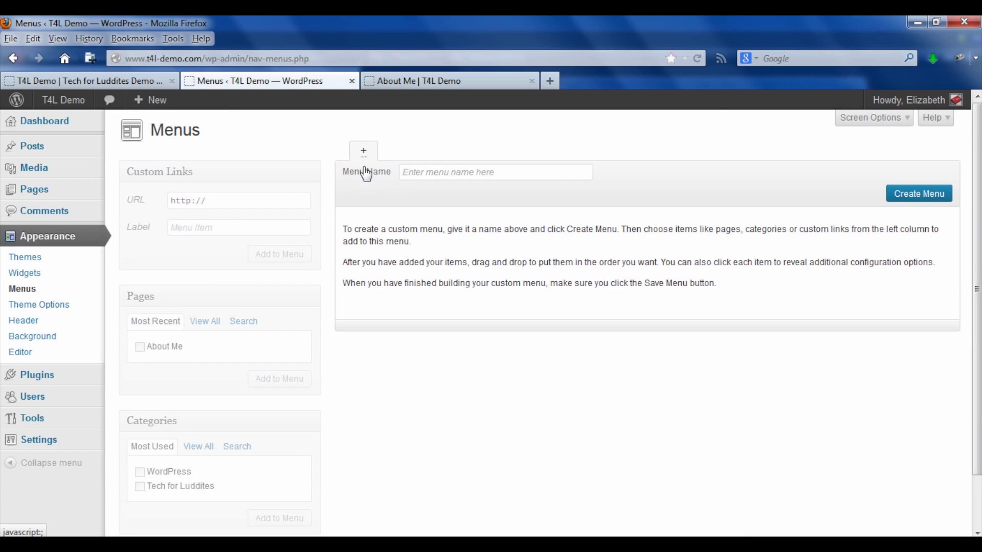
click(440, 185)
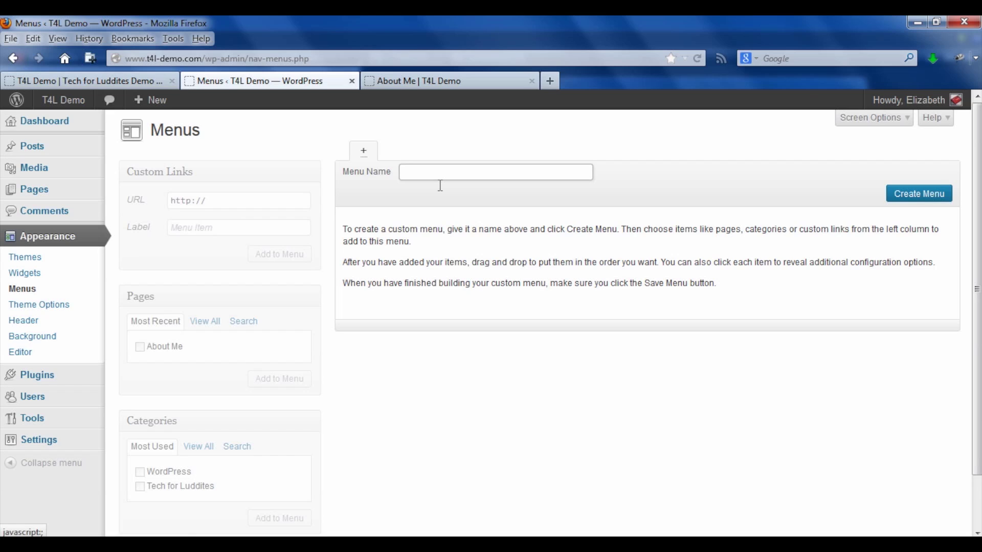
text(Top Menu)
click(921, 197)
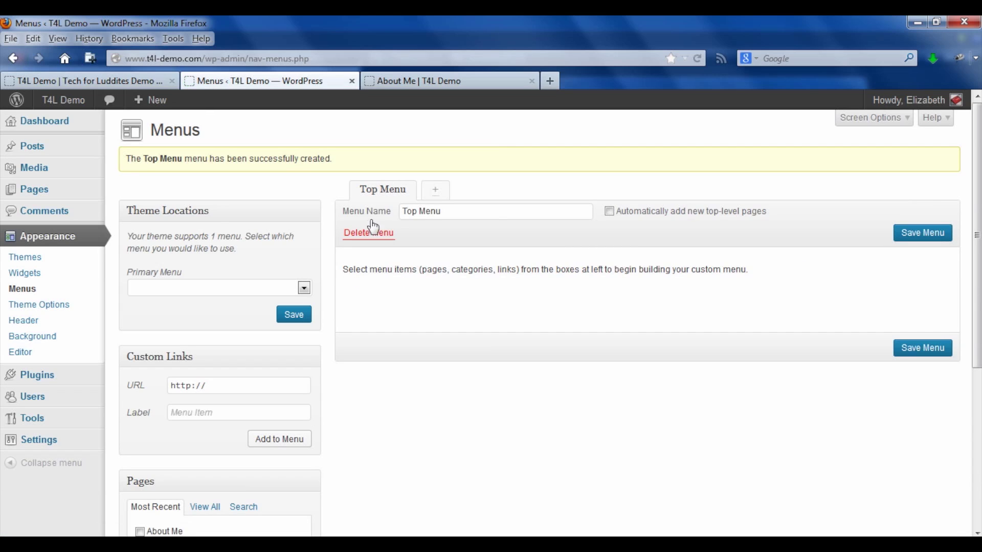
Step: Assign Top Menu to the Primary Menu location, save, and reload the About Me preview
click(439, 81)
click(700, 59)
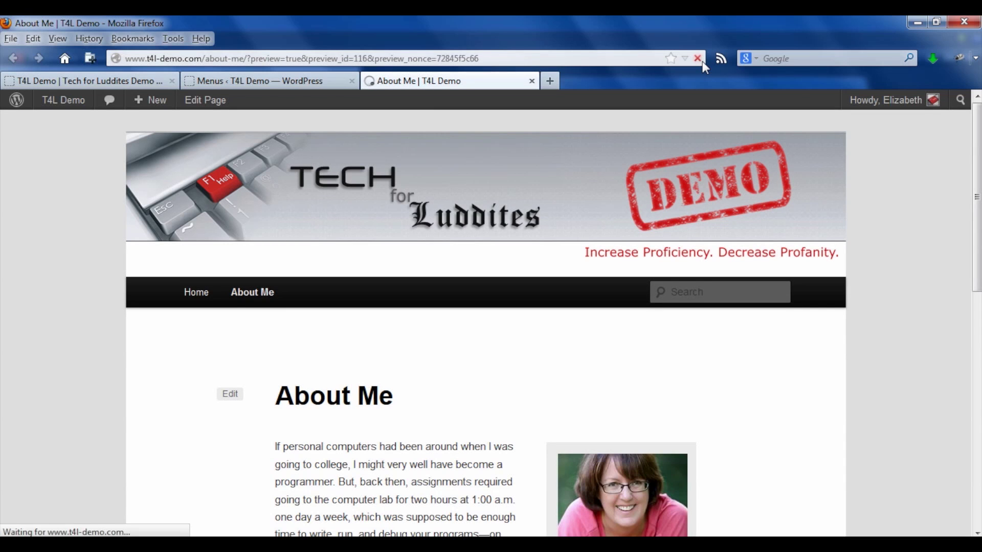
click(256, 81)
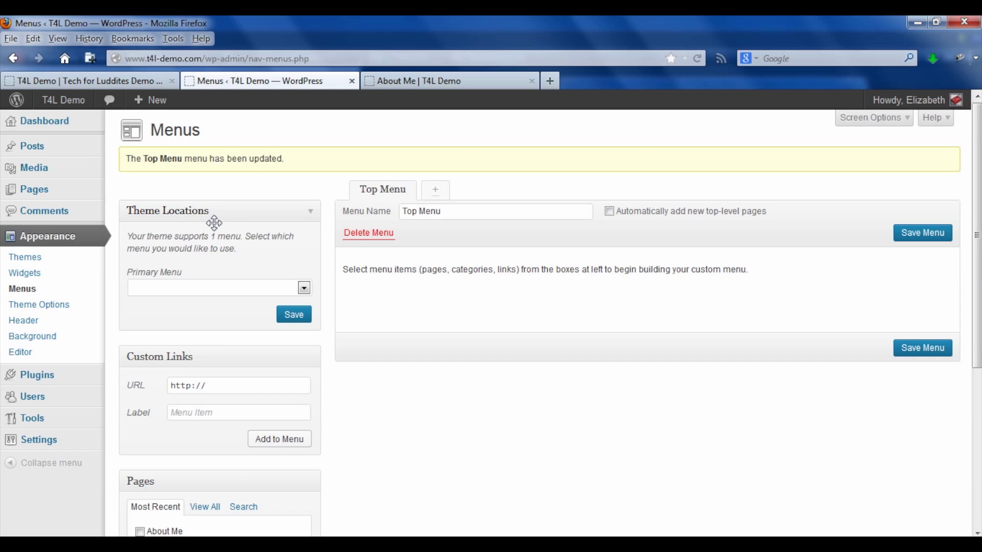
click(253, 287)
click(215, 306)
click(293, 318)
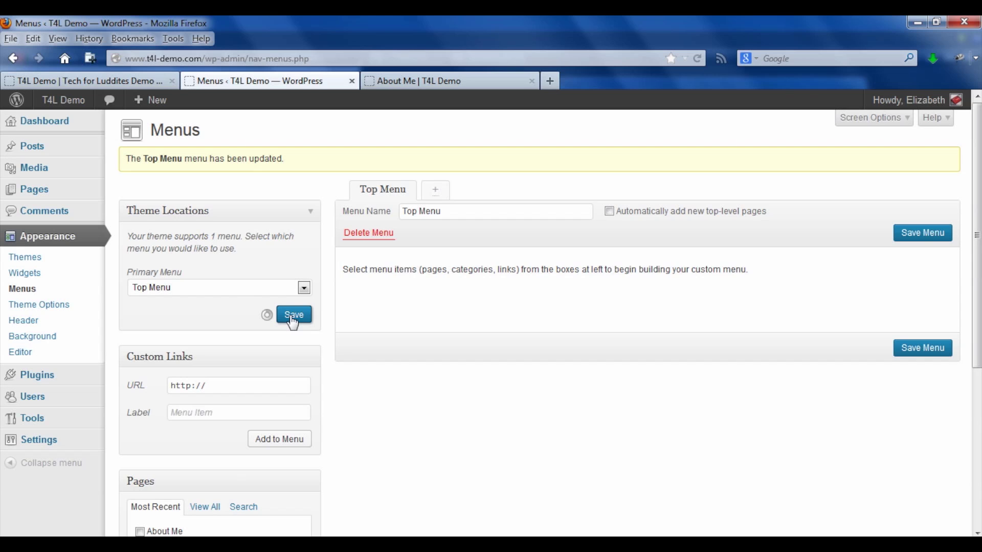
click(433, 83)
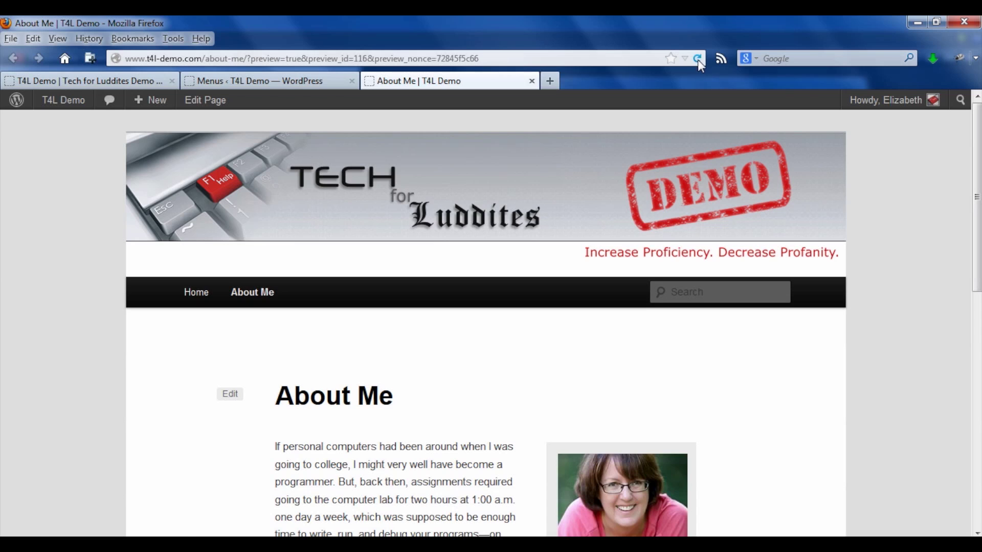
click(698, 60)
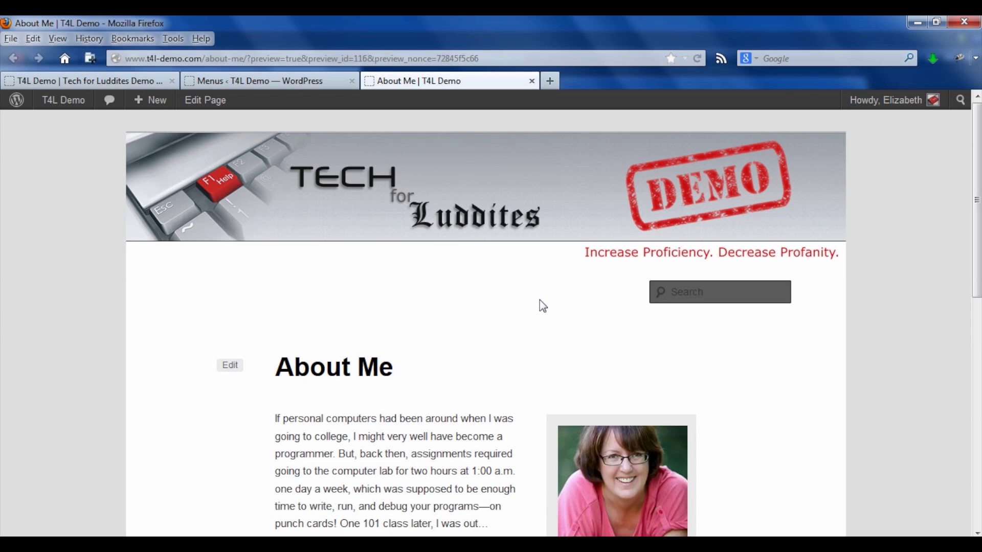
Step: Add the About Me page to the Top Menu
click(219, 83)
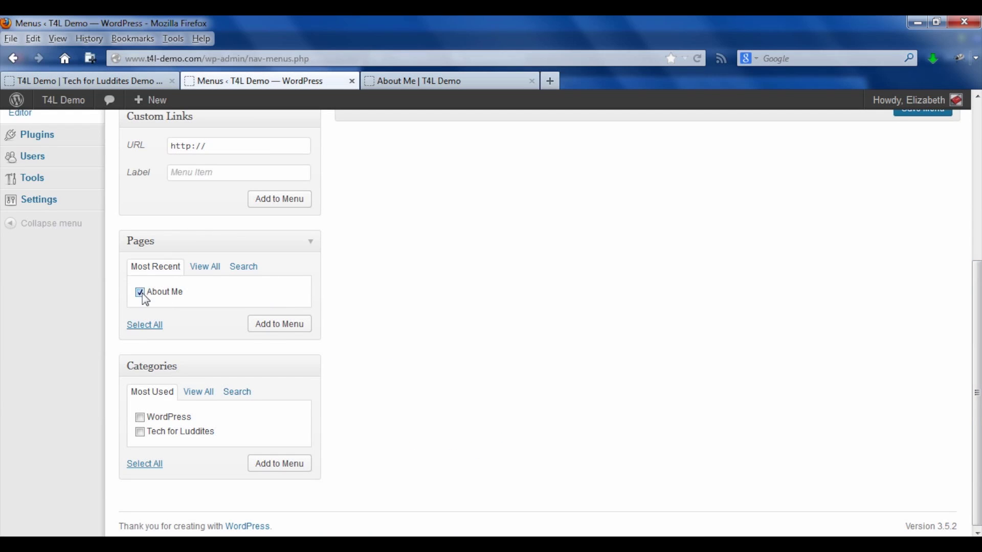
click(272, 328)
click(922, 123)
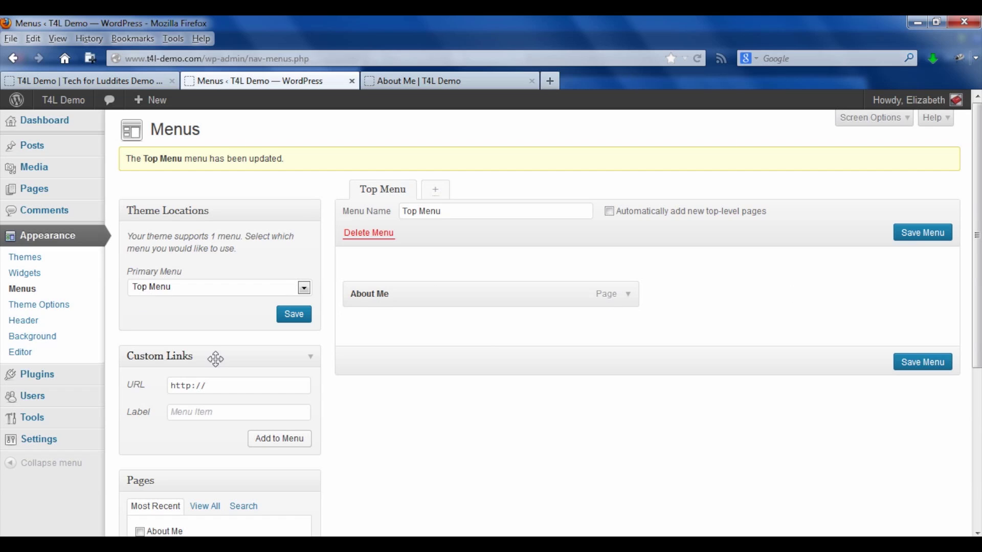
click(233, 392)
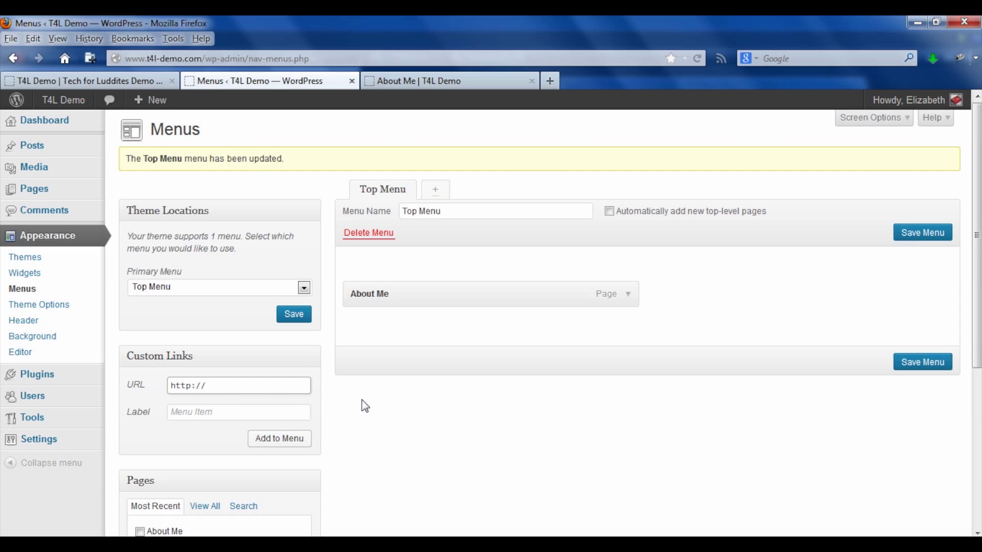
text(www.trl-demo.com)
click(249, 414)
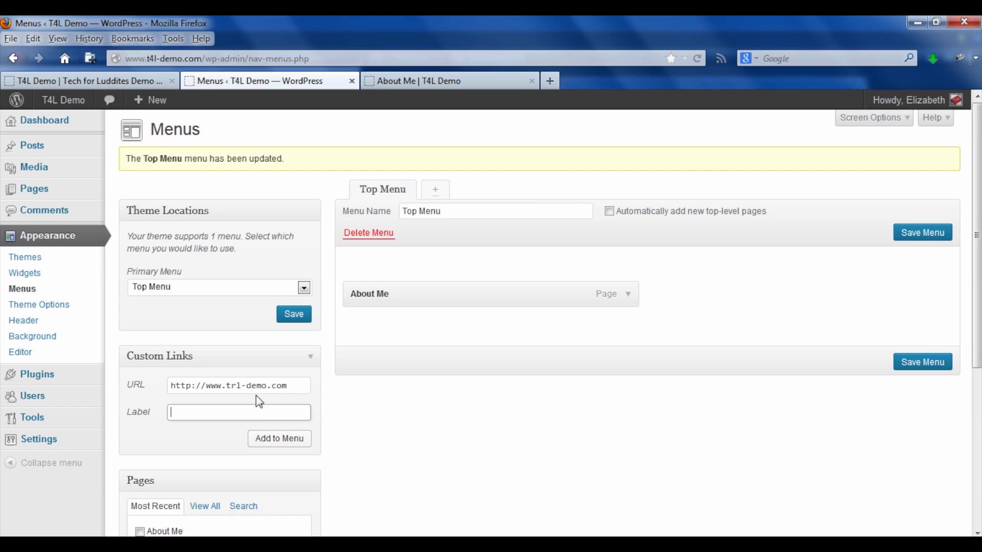
text(Home)
click(285, 441)
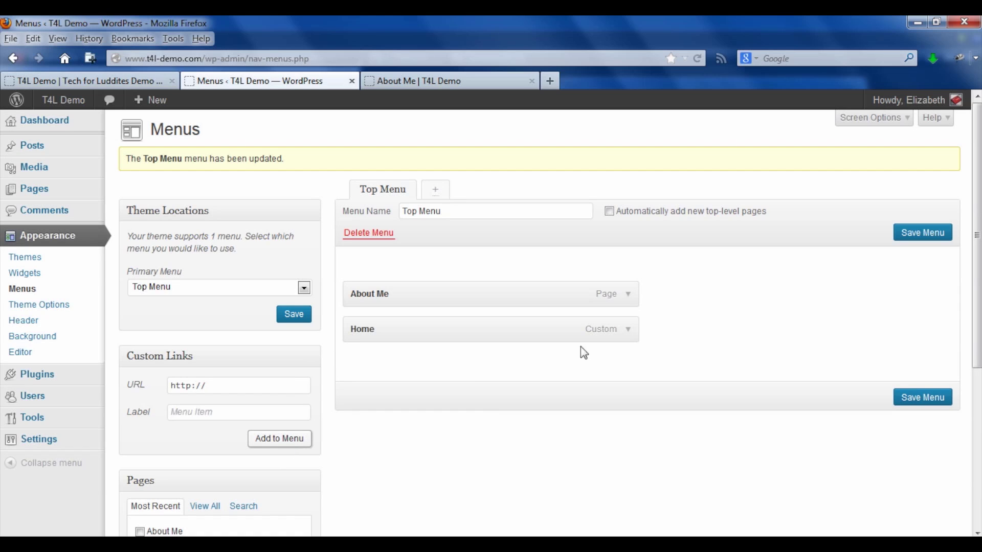
Step: Move Home above About Me and give the About Me item the title attribute 'About Me'
drag(561, 338, 550, 292)
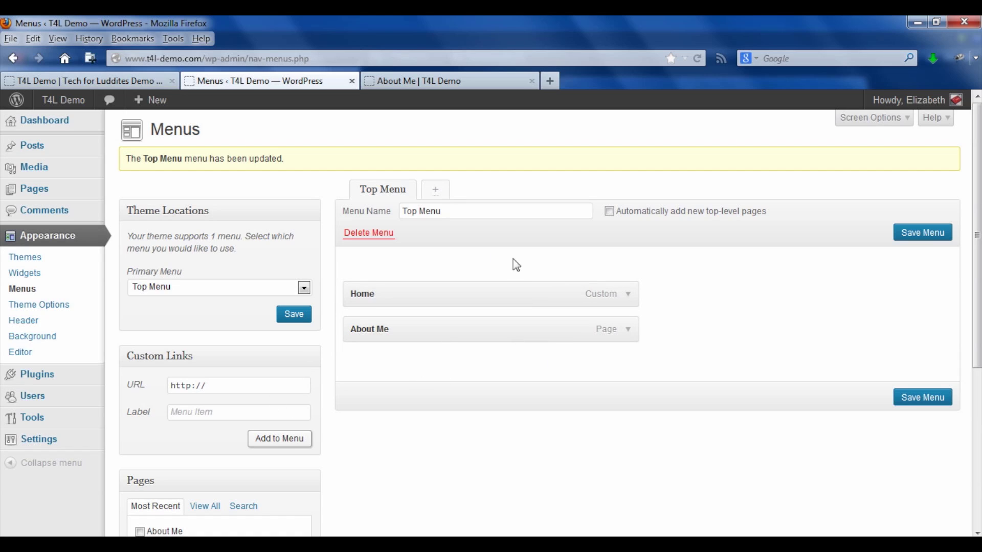
click(630, 330)
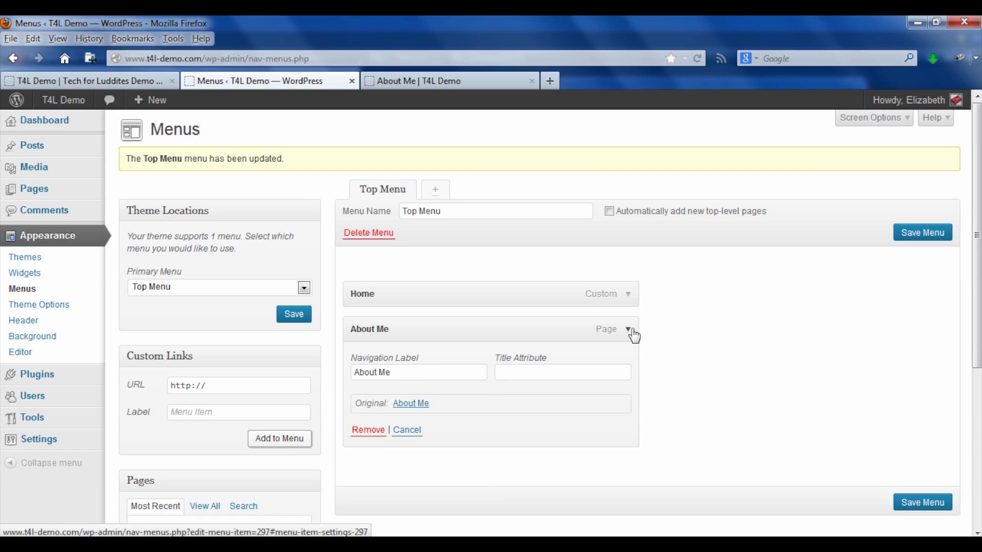
click(516, 374)
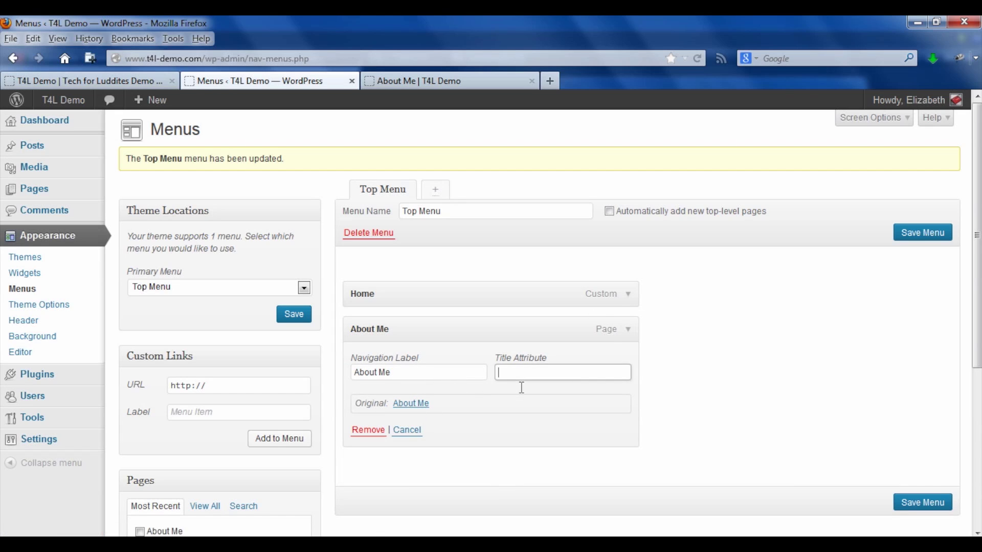
text(About Me)
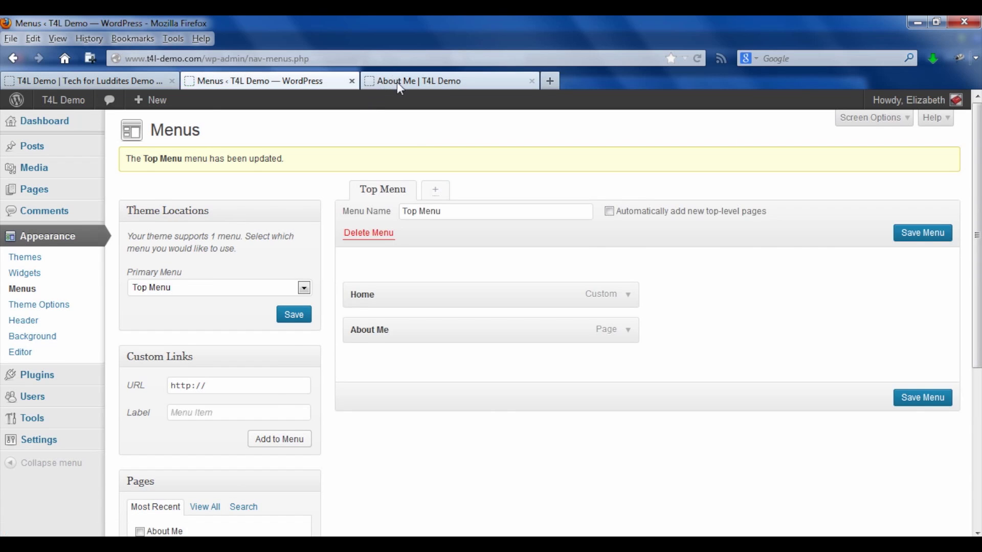
click(398, 84)
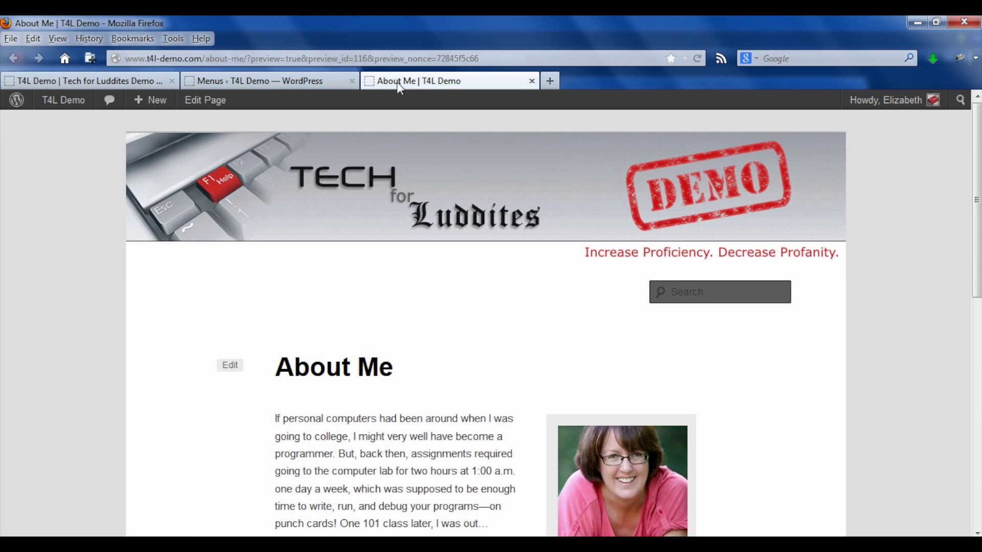
Step: Reload the About Me preview to show the Home and About Me navigation links
click(696, 59)
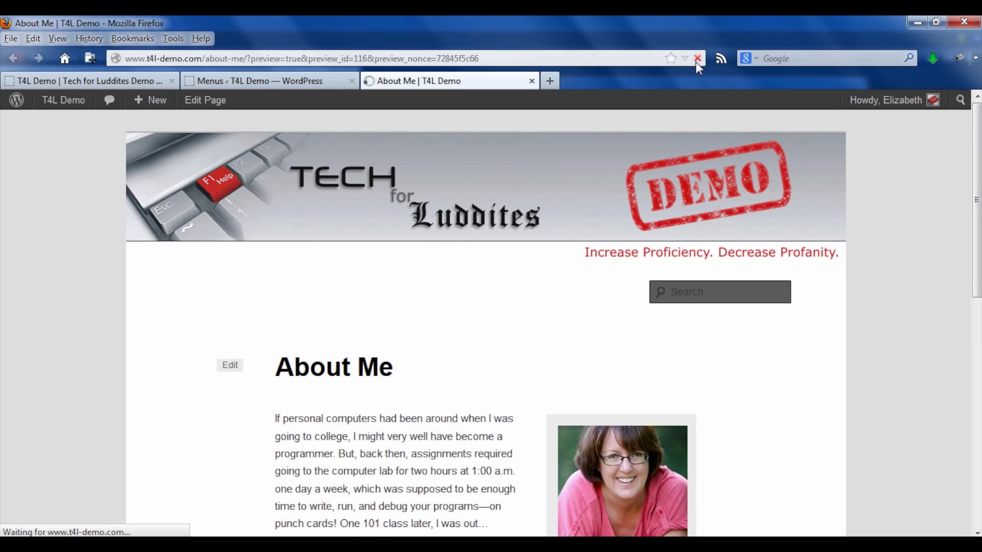